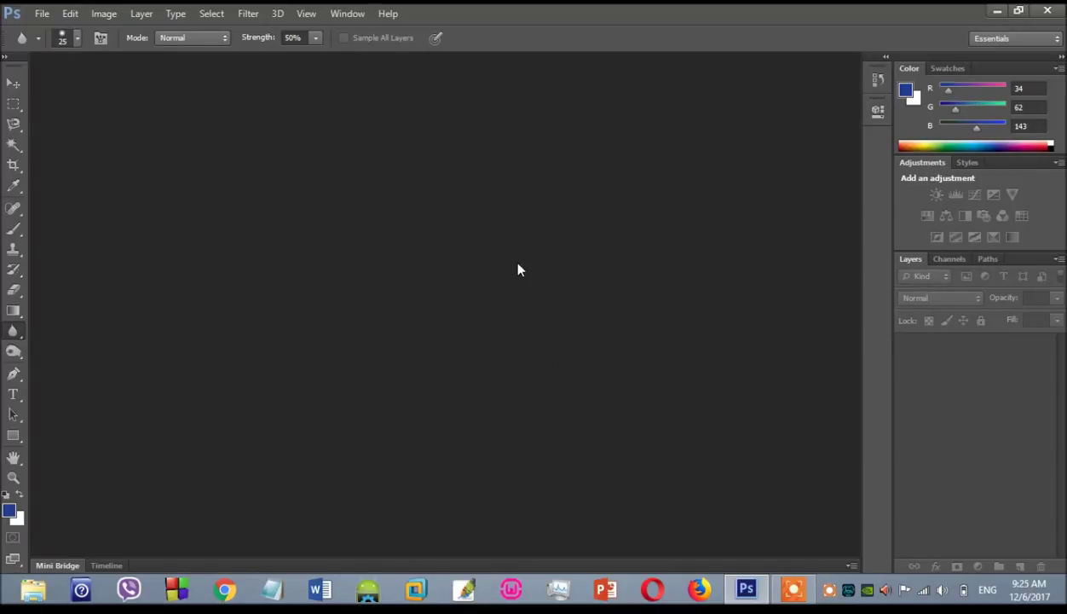
Step: Open the portrait photo of the man in sunglasses
double_click(518, 270)
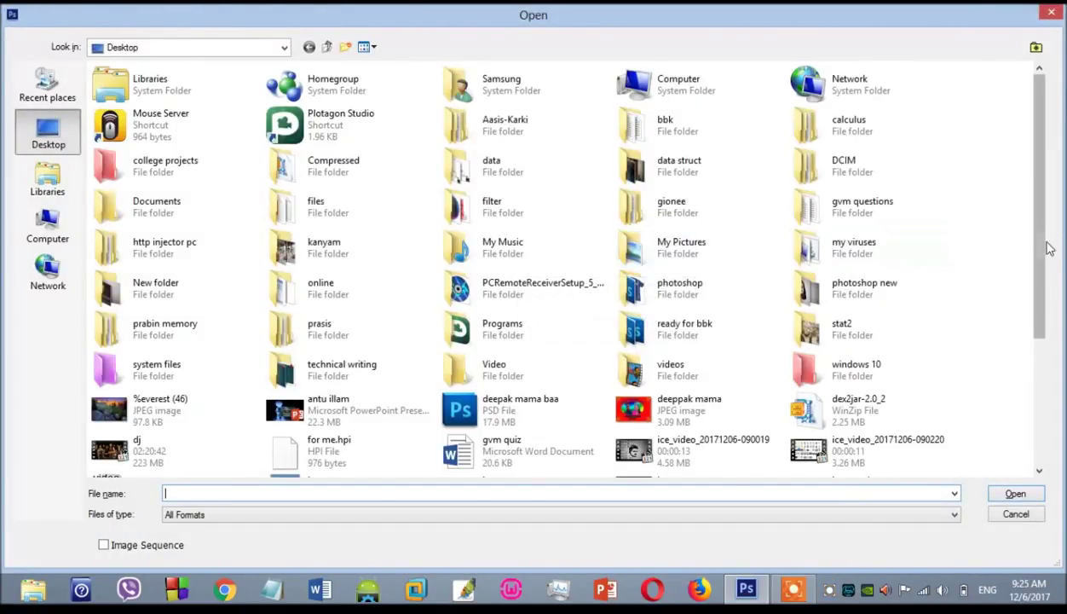
left_click_drag(1038, 245, 1029, 341)
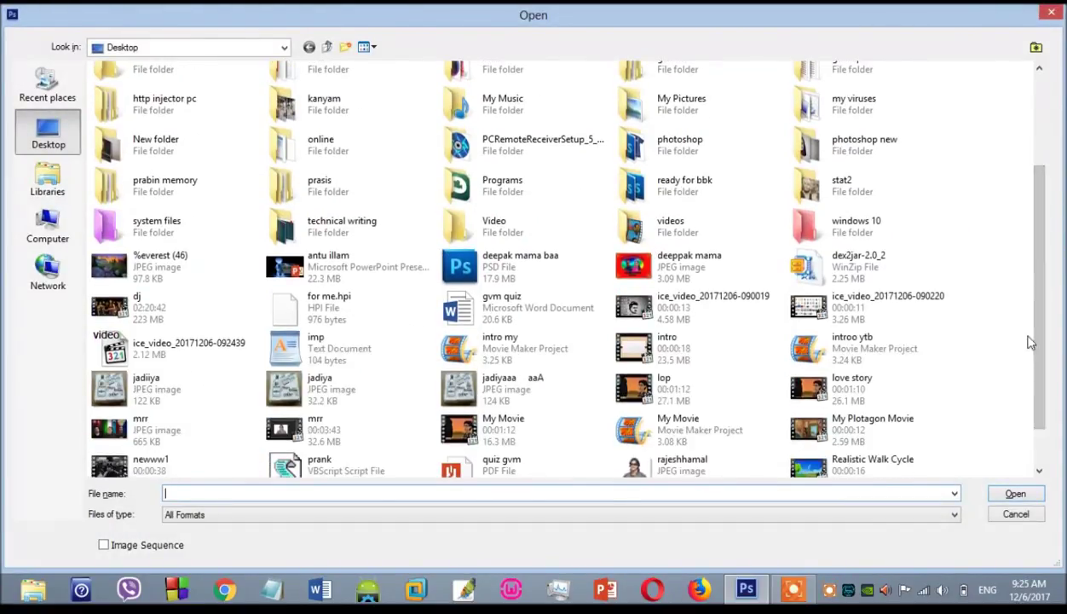
double_click(667, 461)
Step: Open the funny 'Main hu Don!' photo as a second document
key("ctrl+o")
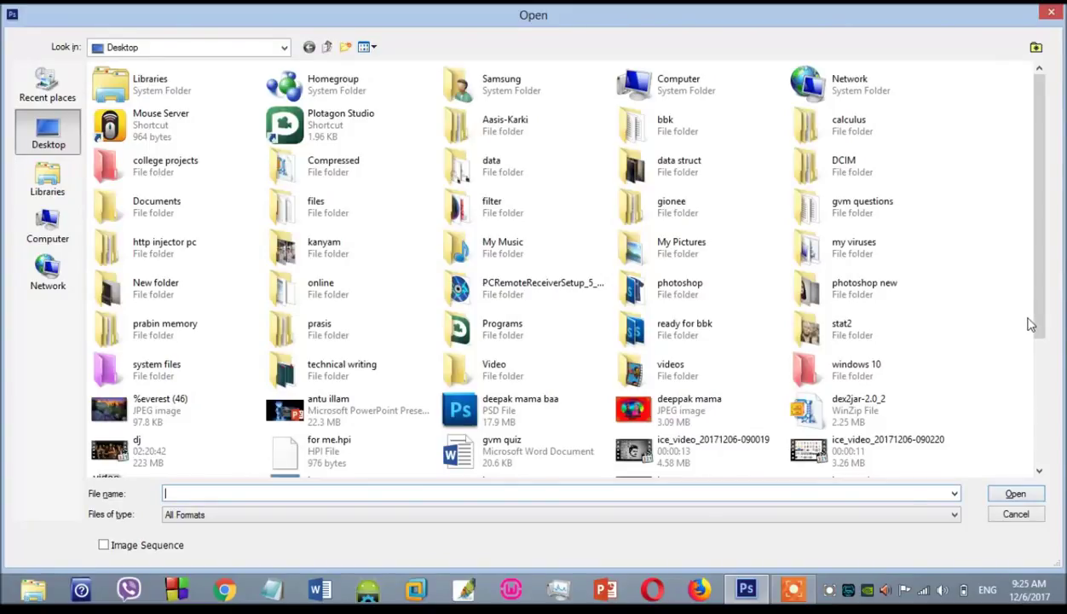
left_click_drag(1039, 324, 1042, 465)
double_click(154, 456)
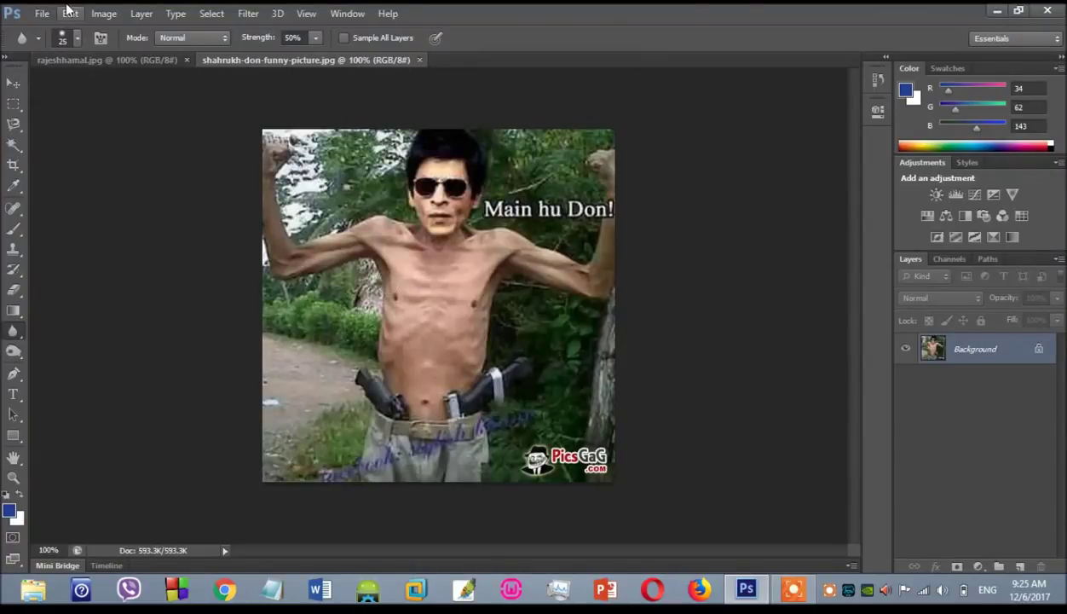
Step: On the portrait, try a Polygonal Lasso outline at the hair edge and dismiss the no-pixels warning
left_click(85, 60)
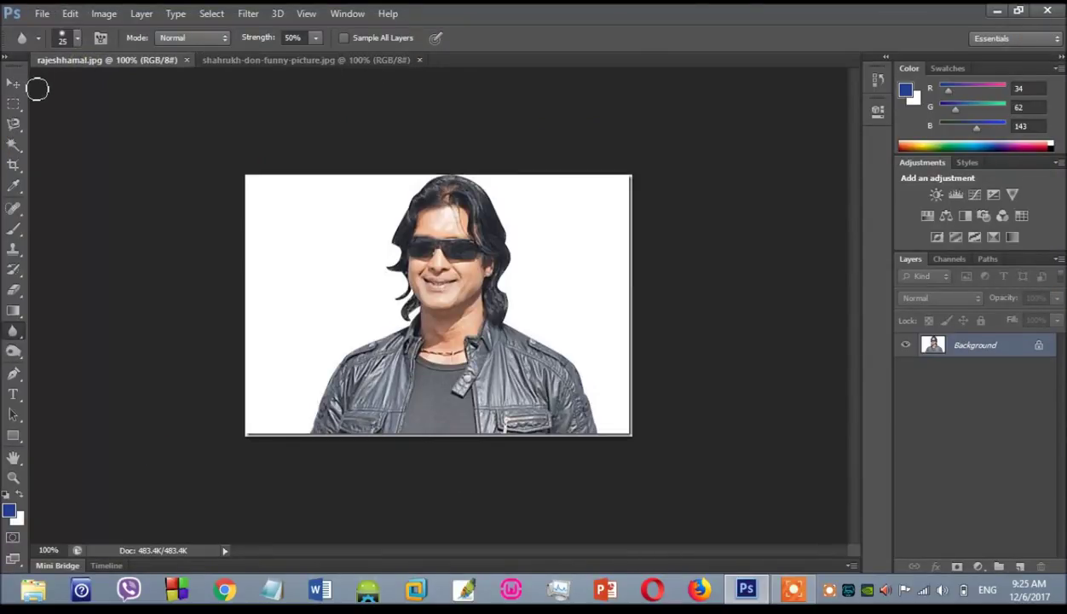
left_click(11, 123)
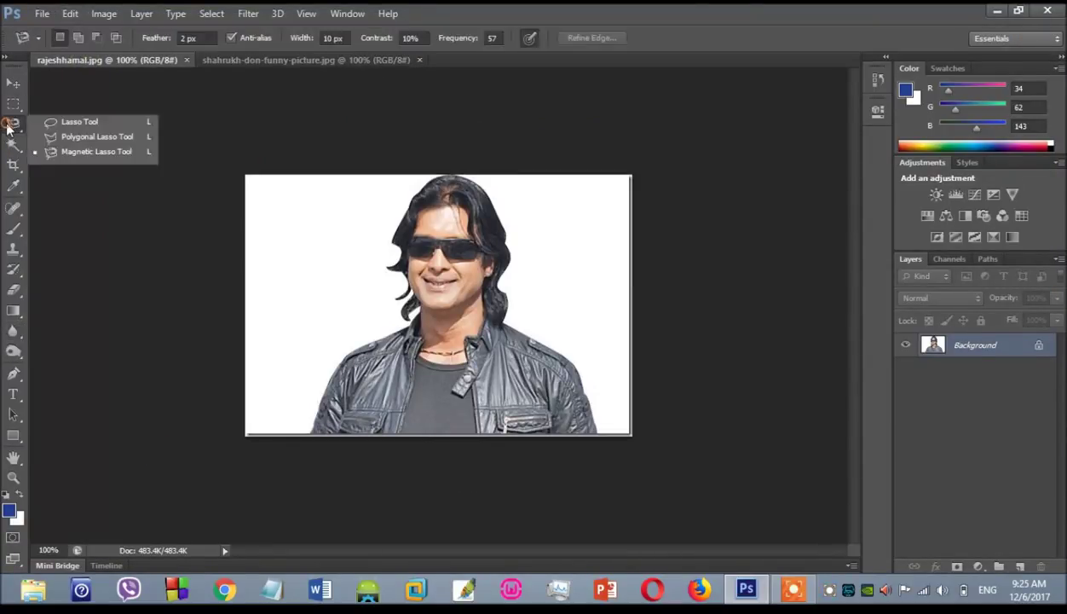
left_click(96, 137)
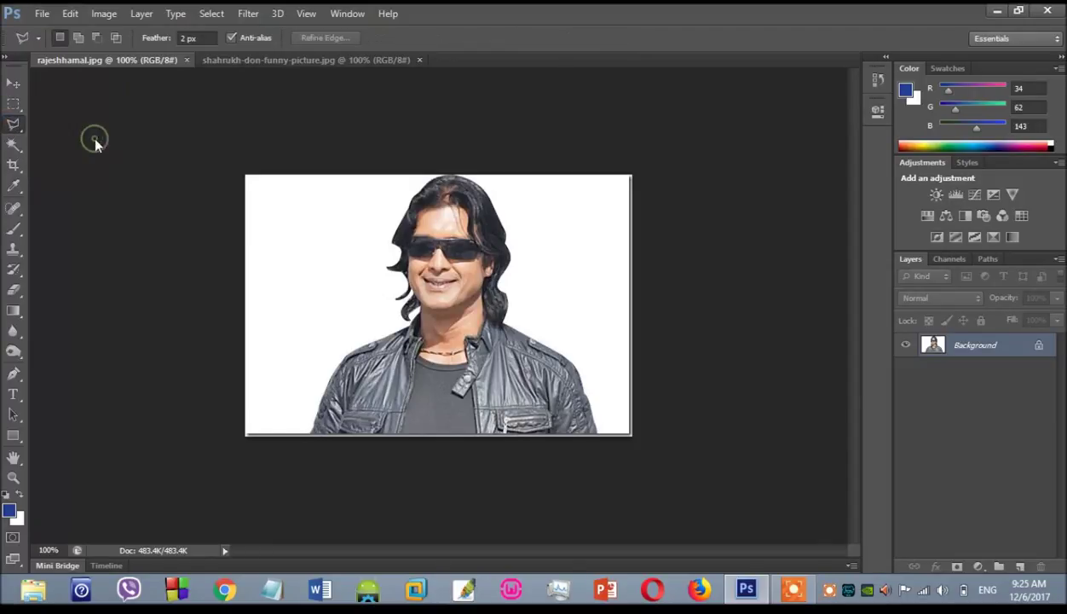
left_click(493, 205)
double_click(503, 228)
left_click(504, 231)
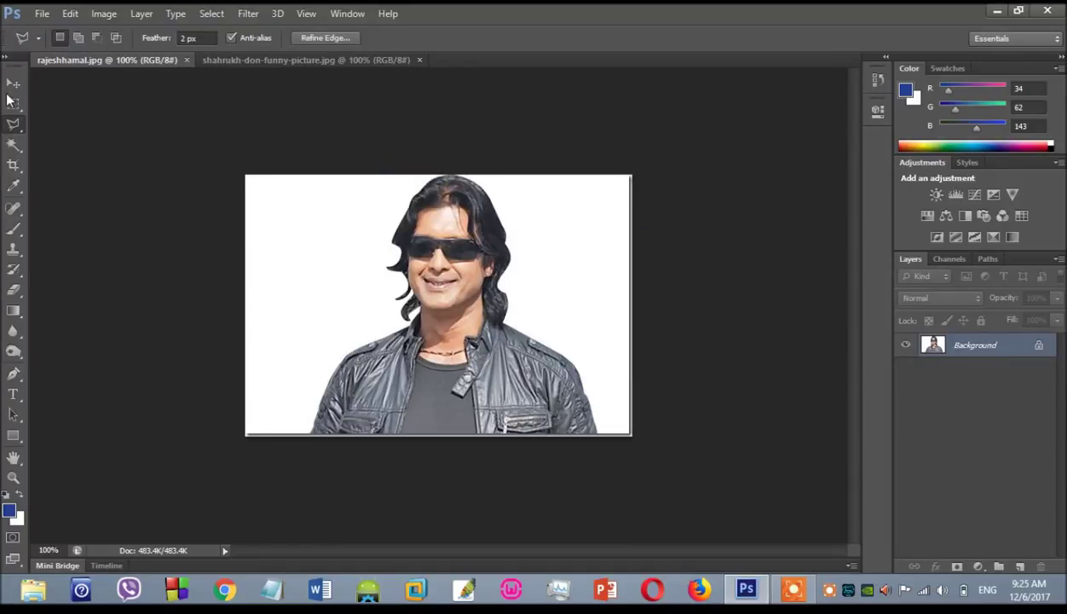
Step: Switch to the Magnetic Lasso Tool with a 2 px feather
right_click(17, 125)
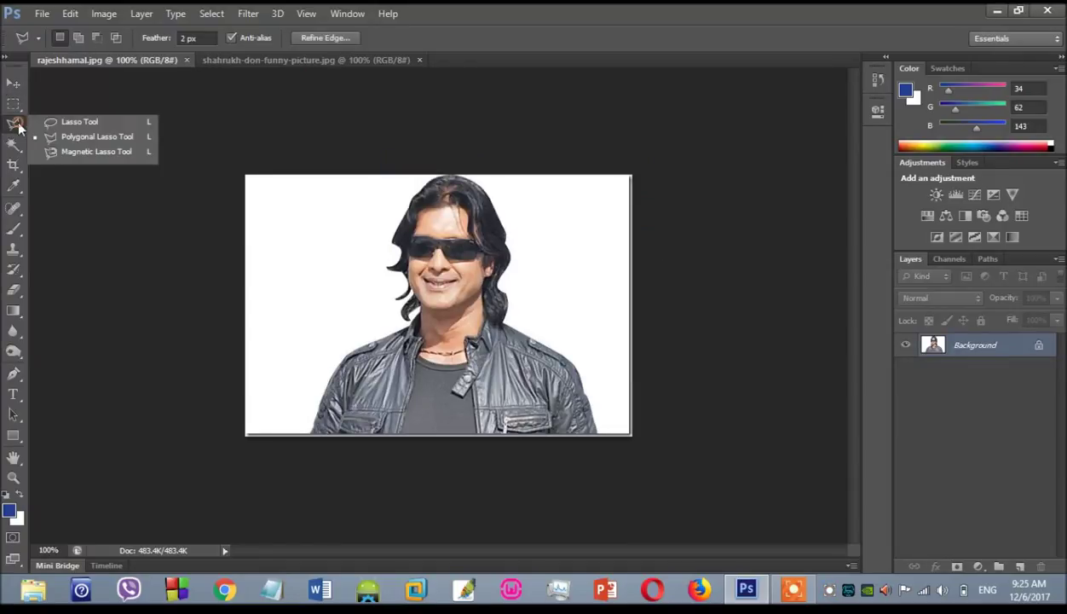
left_click(83, 151)
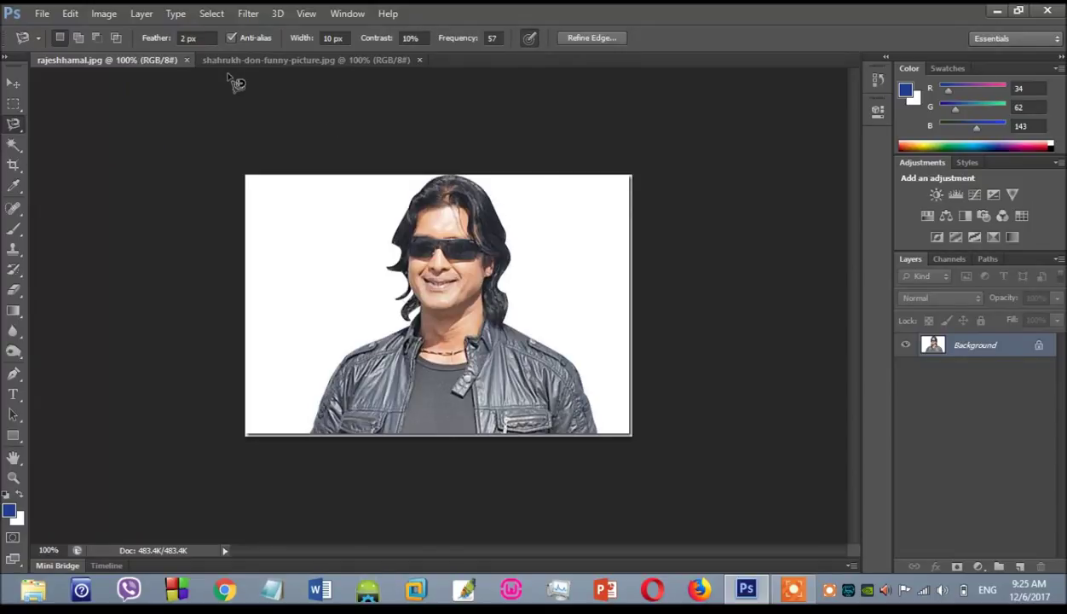
double_click(187, 38)
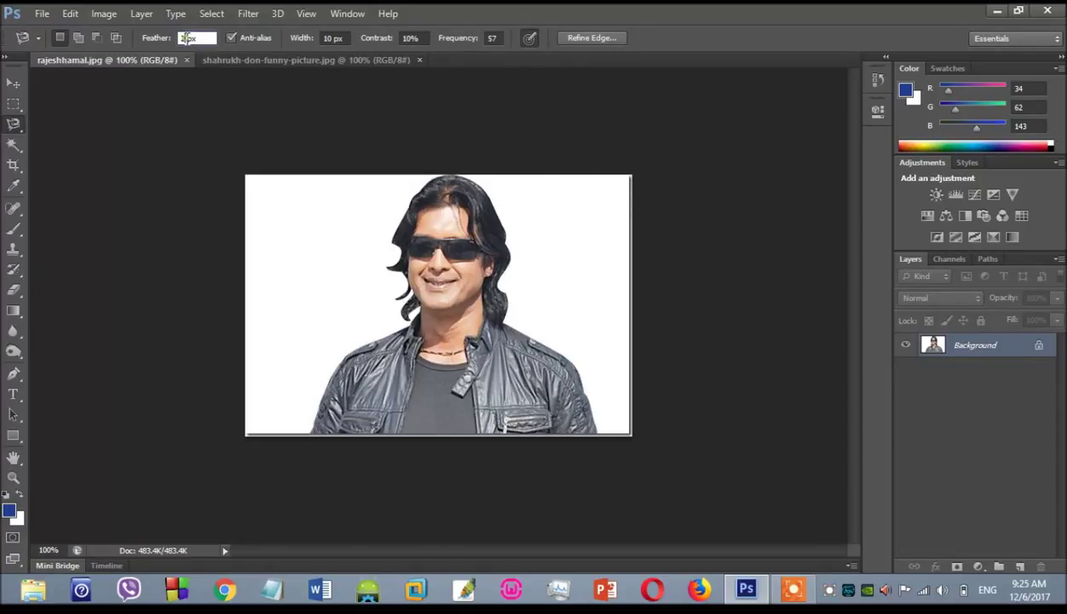
key("Return")
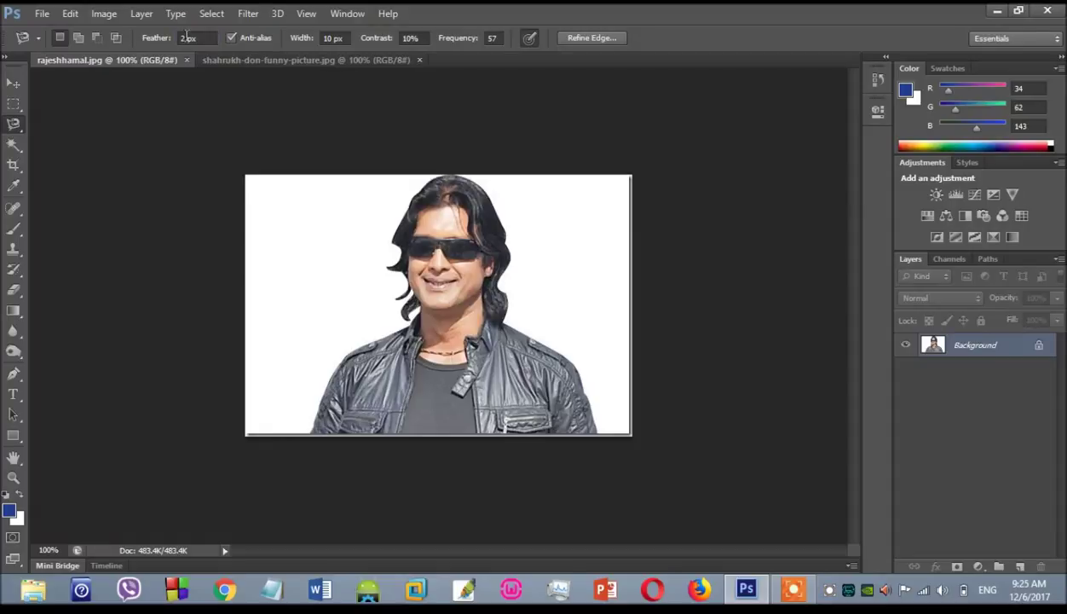
Step: Trace the man's hair and face from crown to chin into a closed Magnetic Lasso selection
left_click(489, 196)
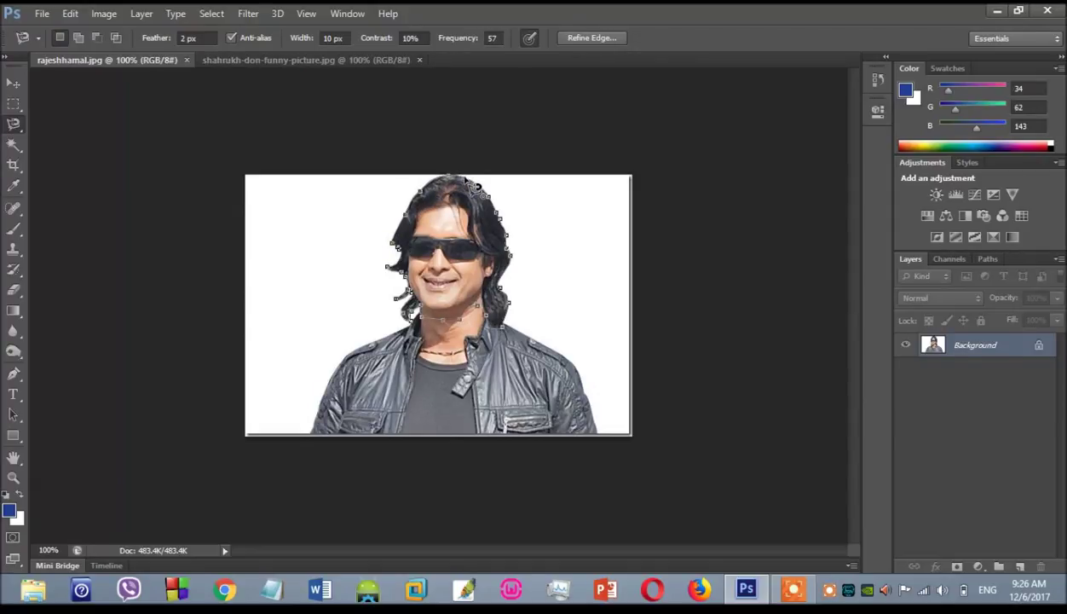
left_click(466, 177)
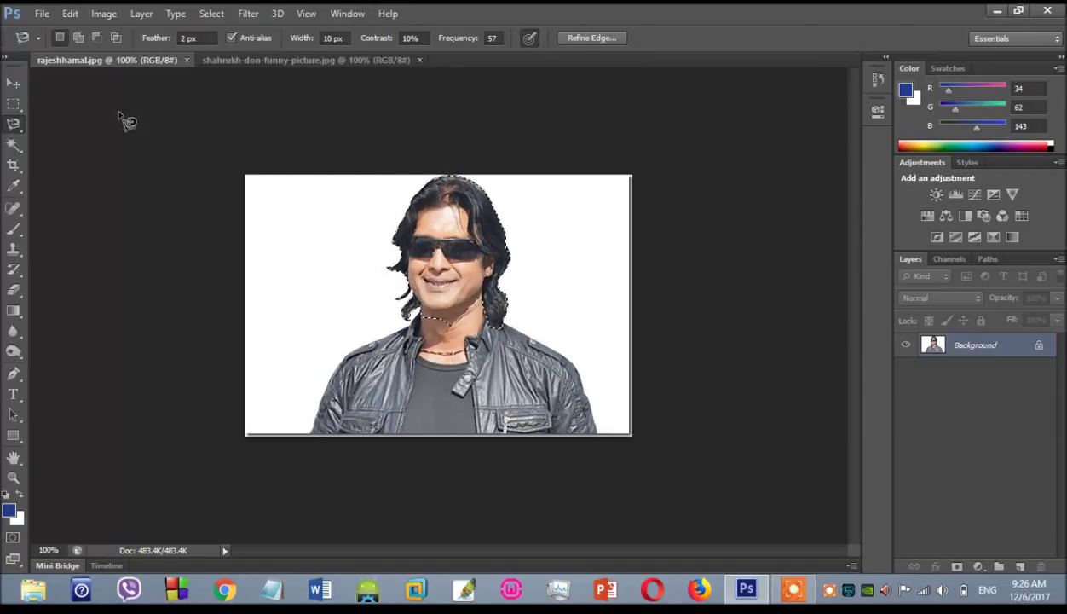
left_click(13, 84)
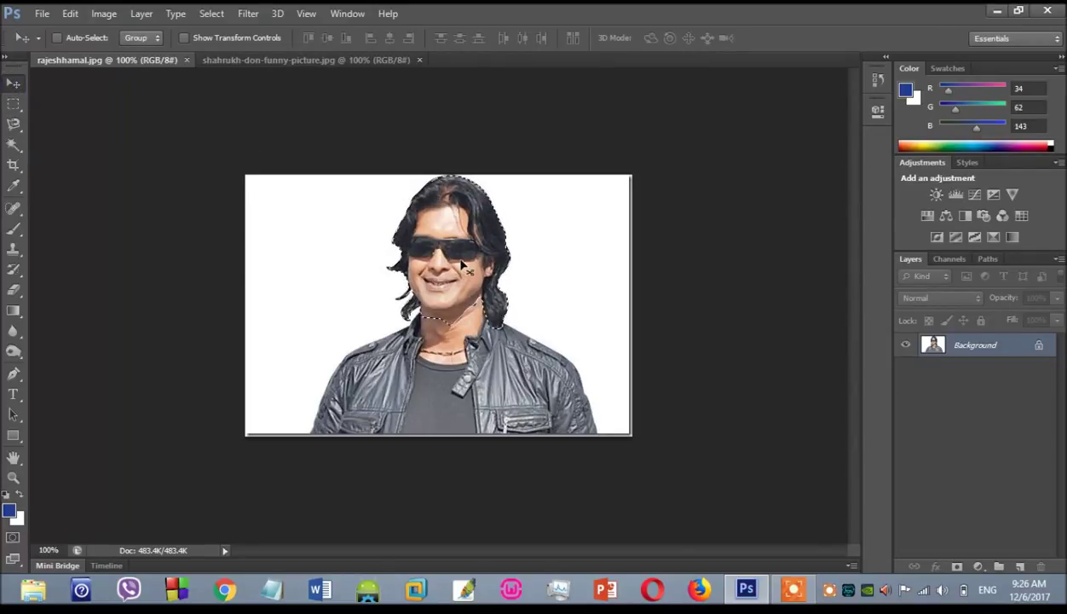
Step: Drag the head into the 'Main hu Don!' photo, scale it to about 87%, and position it over the face
left_click_drag(411, 260, 464, 198)
key("ctrl+t")
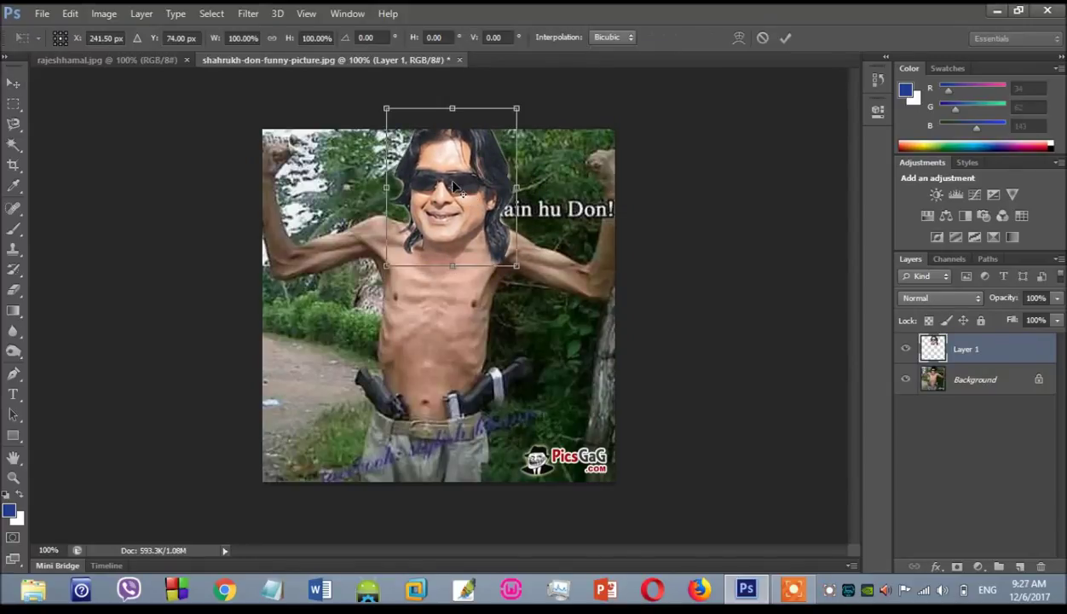
left_click_drag(385, 108, 401, 125)
left_click_drag(465, 155, 454, 143)
key("Return")
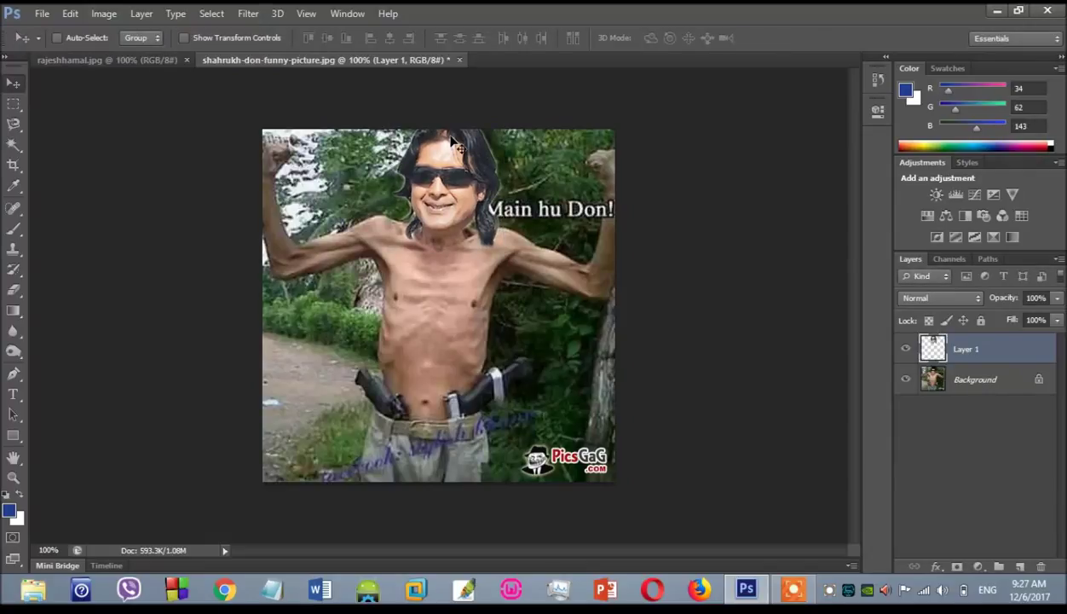
Step: Blur the neck seam under the pasted head, then try a yellow Color Balance shift and cancel it
left_click(19, 331)
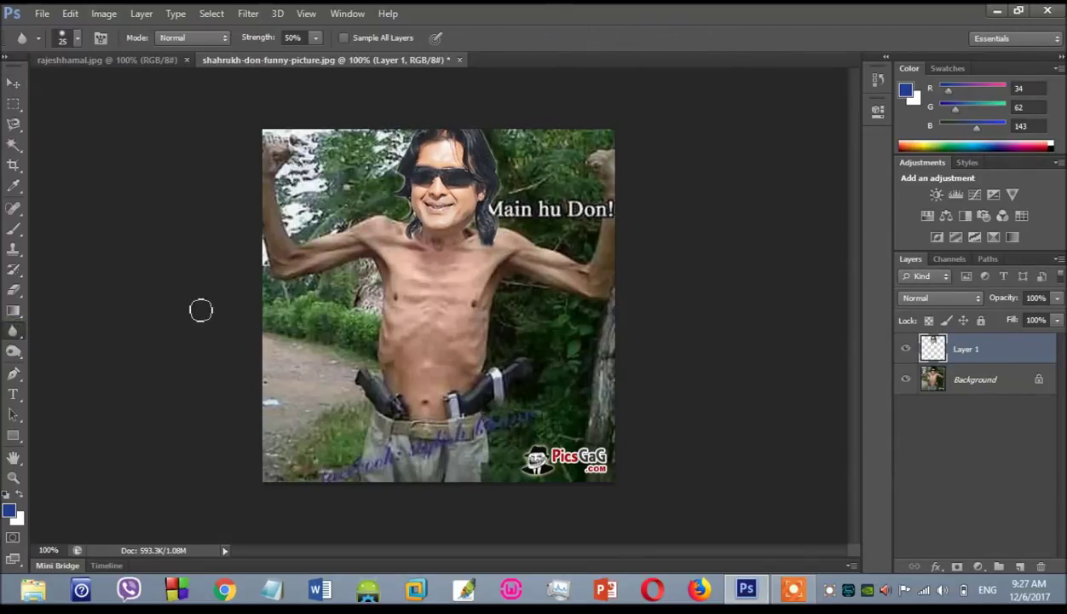
mouse_move(465, 242)
left_mouse_down()
mouse_move(445, 230)
mouse_move(452, 238)
mouse_move(426, 241)
mouse_move(472, 233)
mouse_move(425, 243)
mouse_move(454, 244)
left_mouse_up()
key("ctrl+b")
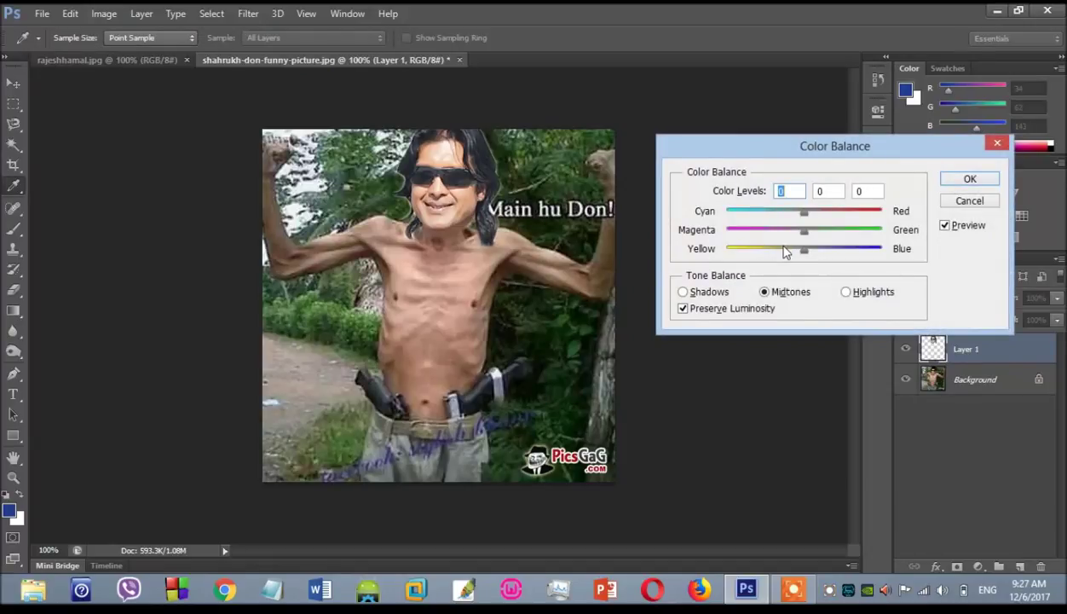
left_click_drag(803, 255, 669, 282)
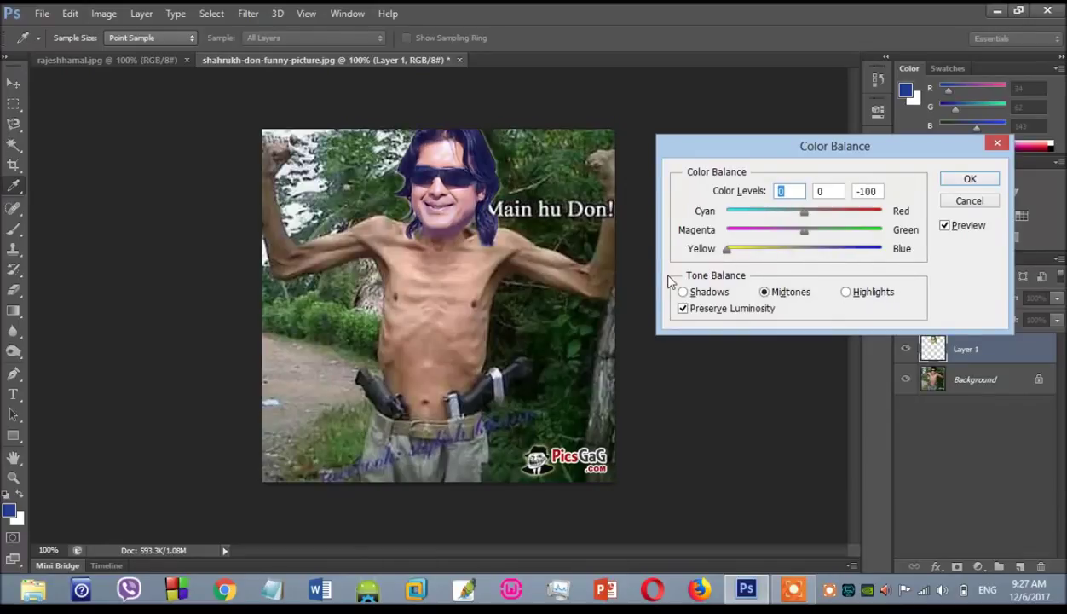
left_click(953, 205)
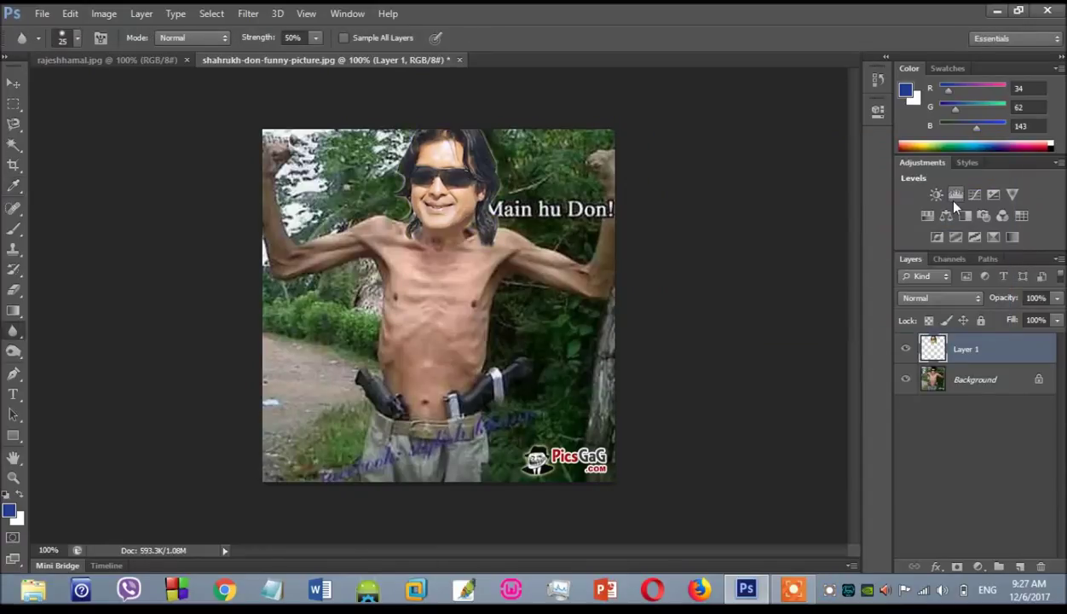
Step: Try brightening the face with Curves, then cancel to keep the original colours
key("ctrl+m")
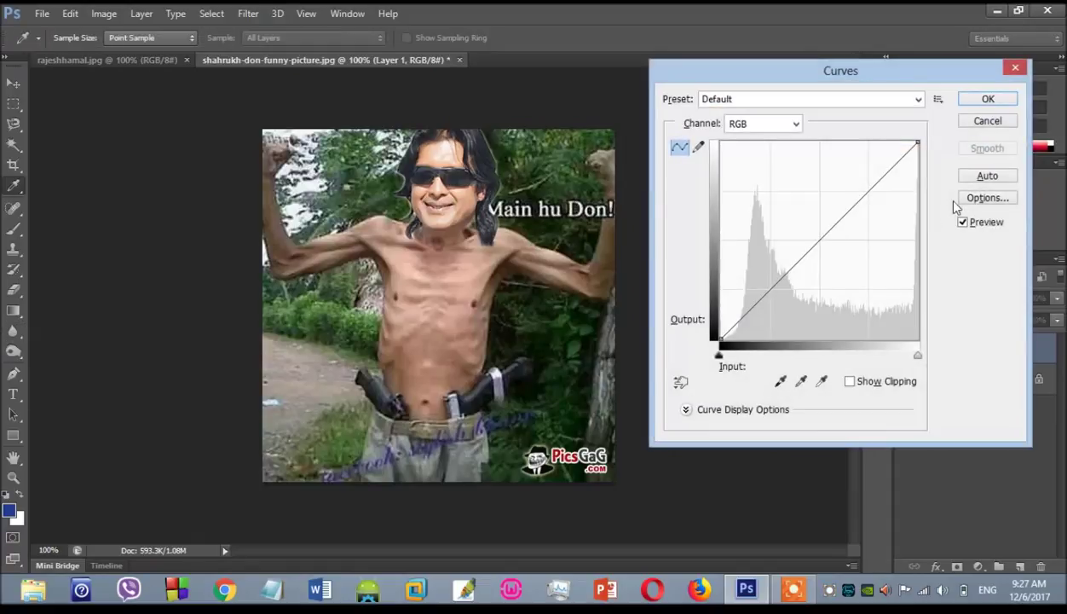
left_click_drag(824, 244, 768, 217)
left_click(987, 121)
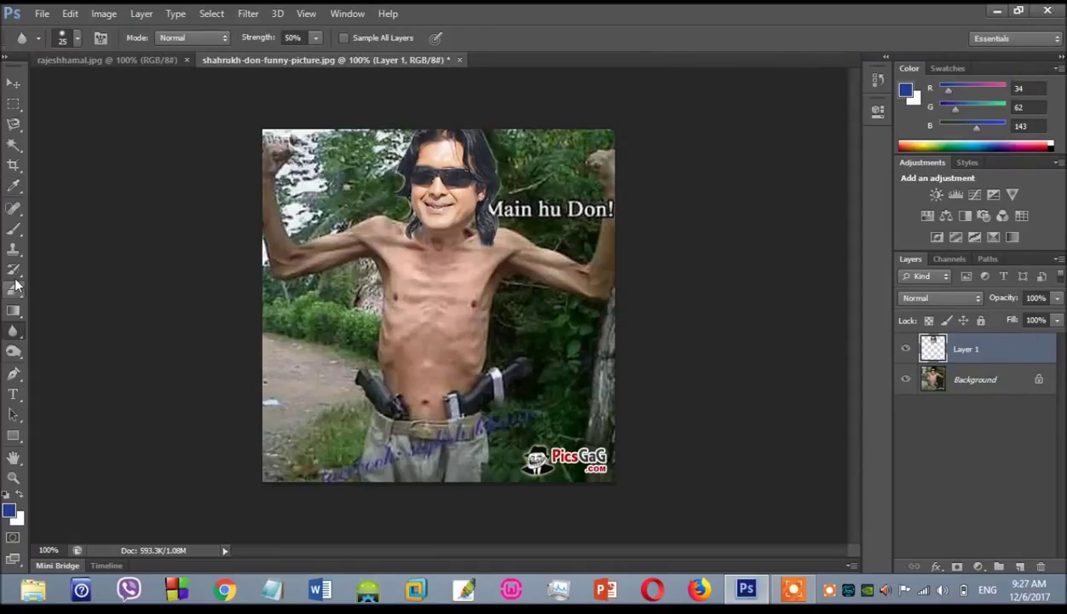
Step: Convert the Background to Layer 0 and spot-heal a blemish on the man's belly with Content-Aware
left_click(12, 215)
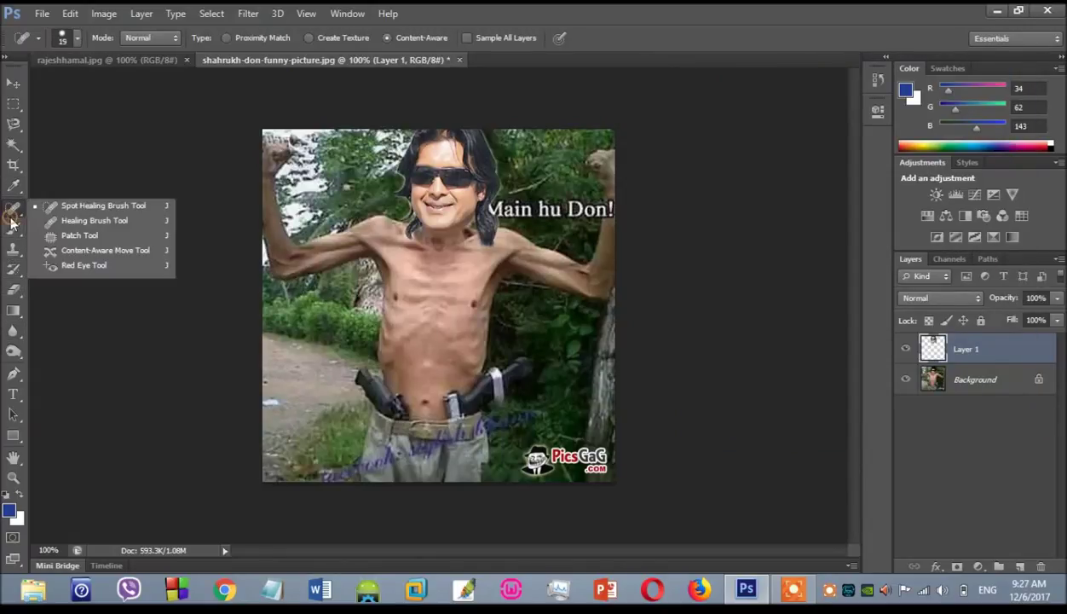
left_click(85, 205)
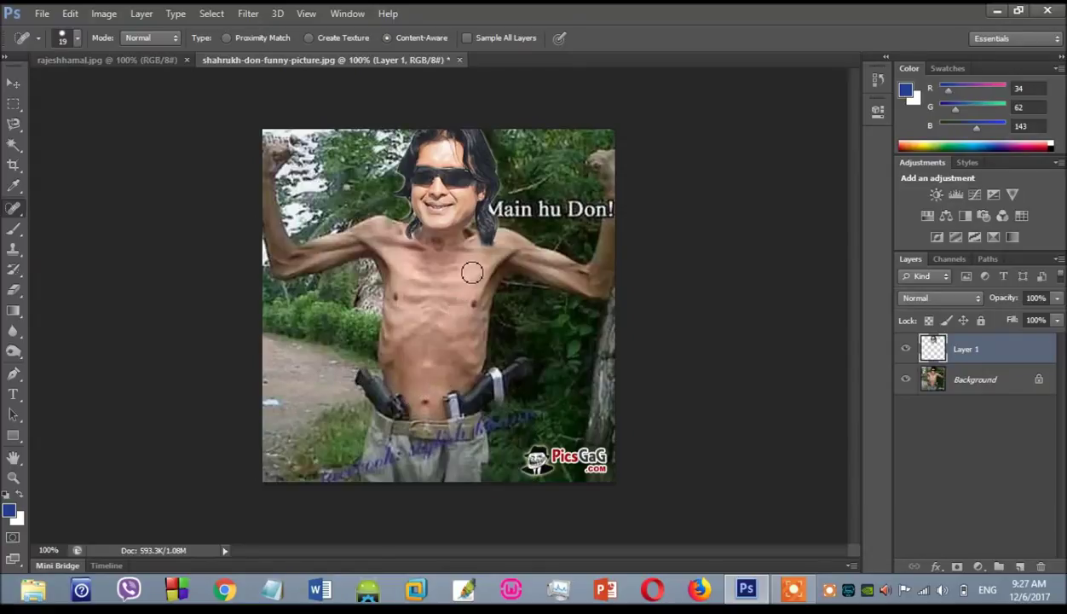
double_click(974, 380)
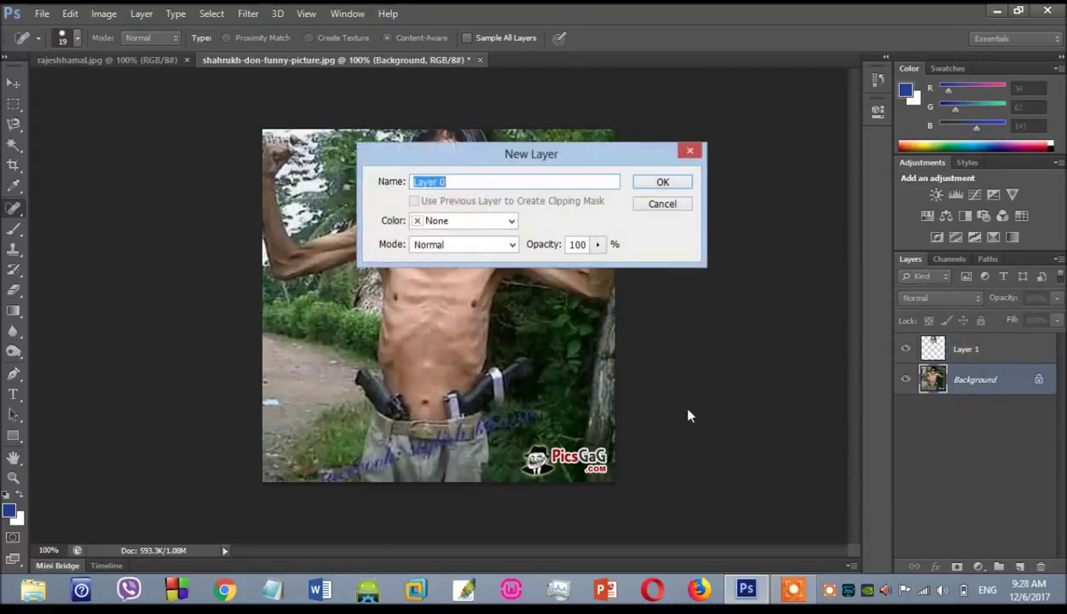
left_click(670, 186)
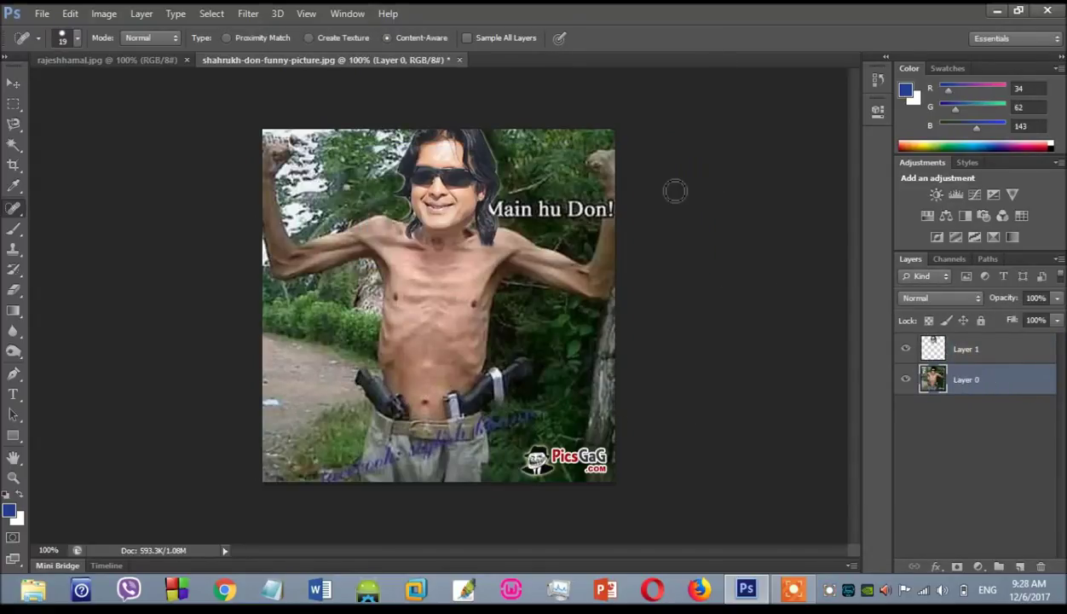
left_click(428, 403)
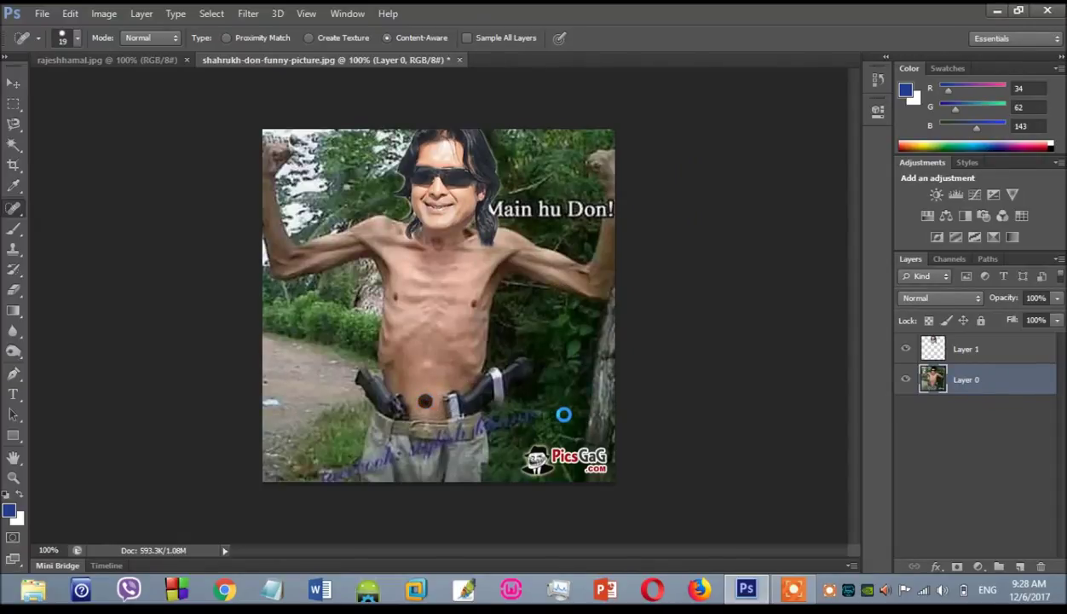
left_click(426, 401)
Step: Open the '%everest (46).jpg' mountain landscape, then return to the man's portrait
left_click(156, 64)
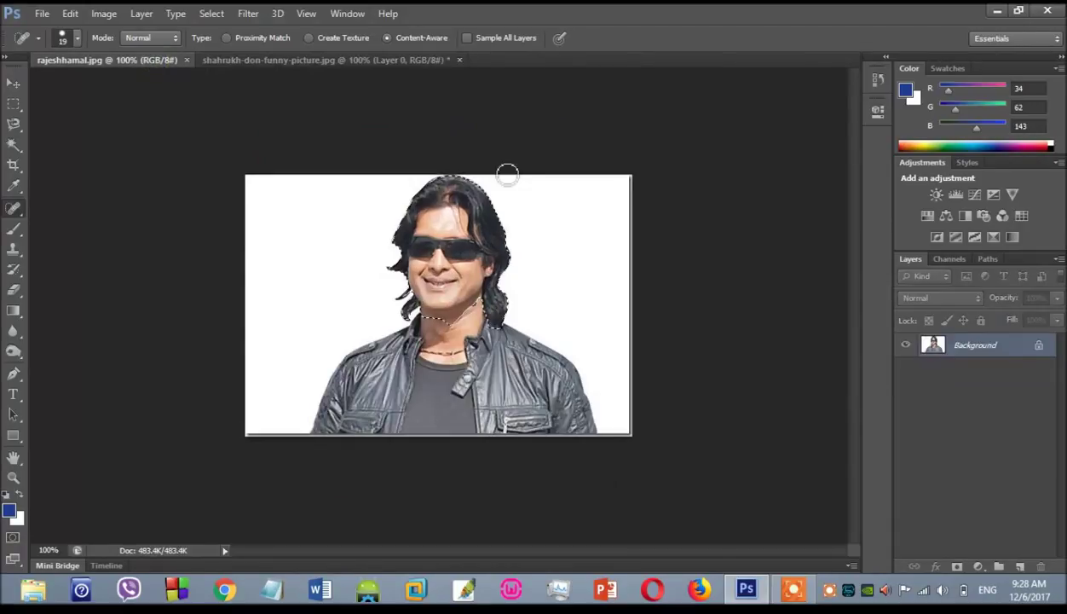
key("ctrl+o")
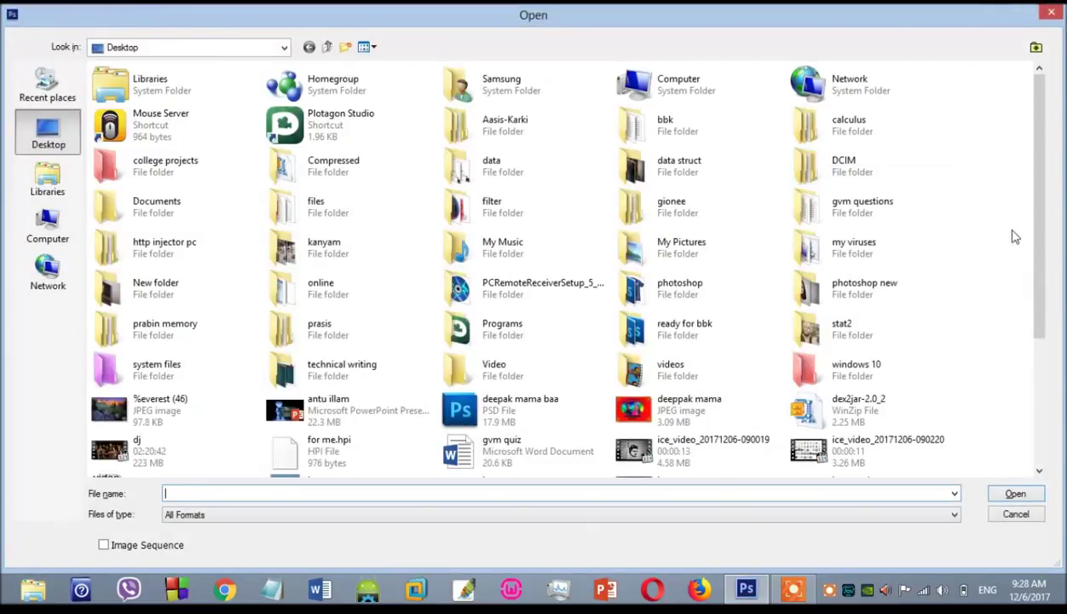
left_click_drag(1041, 258, 1038, 401)
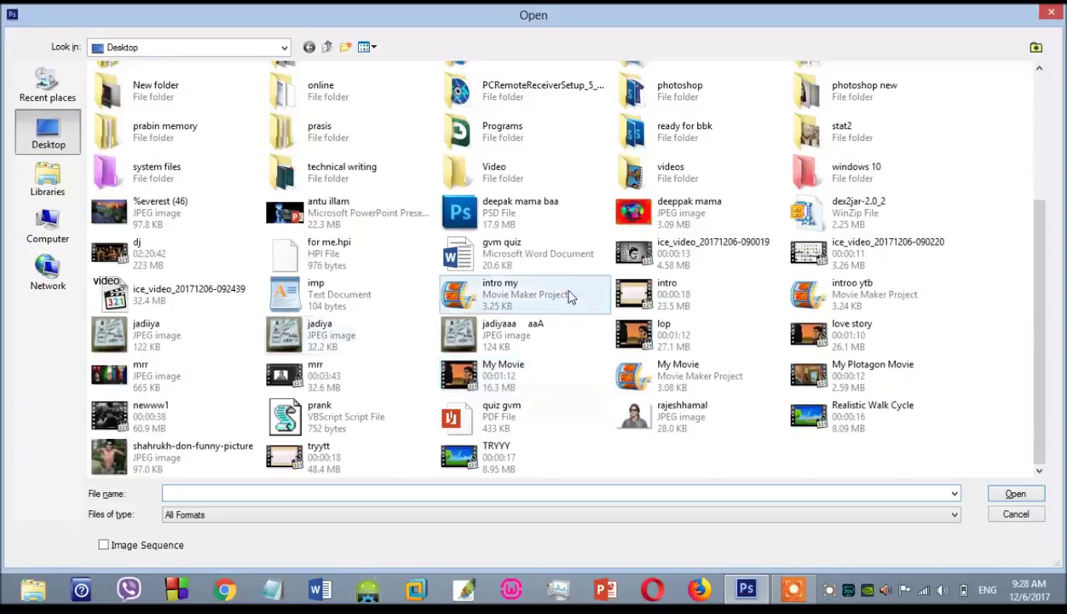
double_click(192, 218)
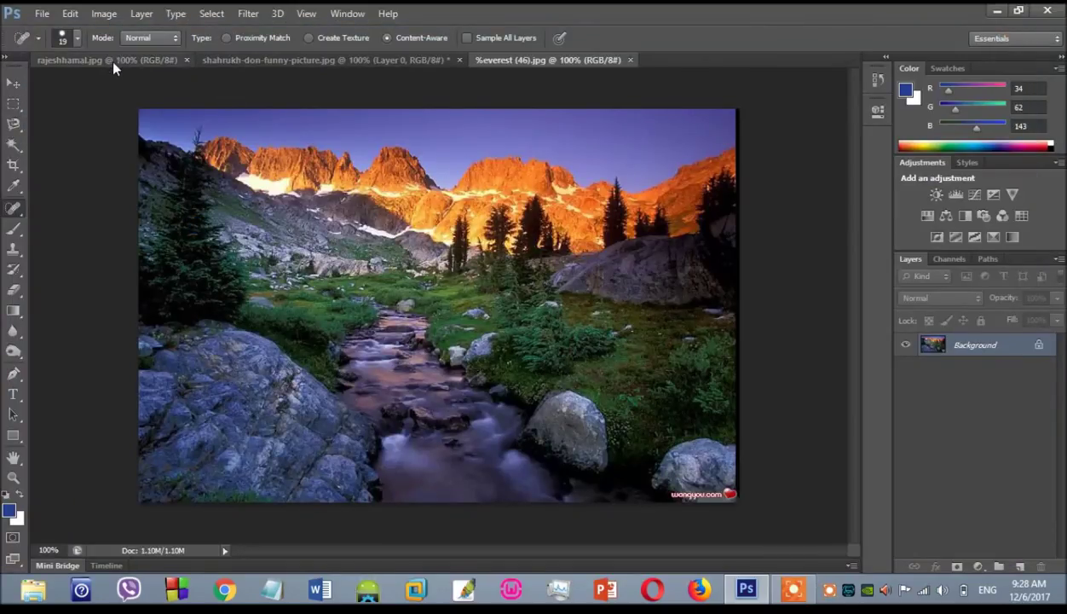
left_click(111, 61)
Step: Cut out the man's hair and shoulders with the Magnetic Lasso and drag him into the landscape's lower right
left_click(12, 126)
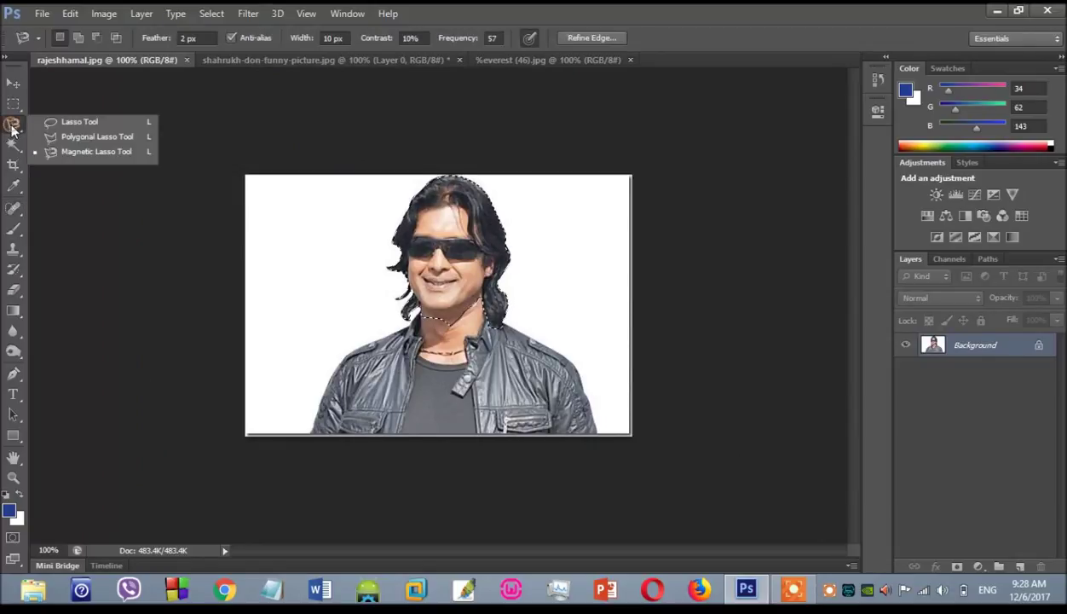
left_click(73, 153)
key("ctrl+d")
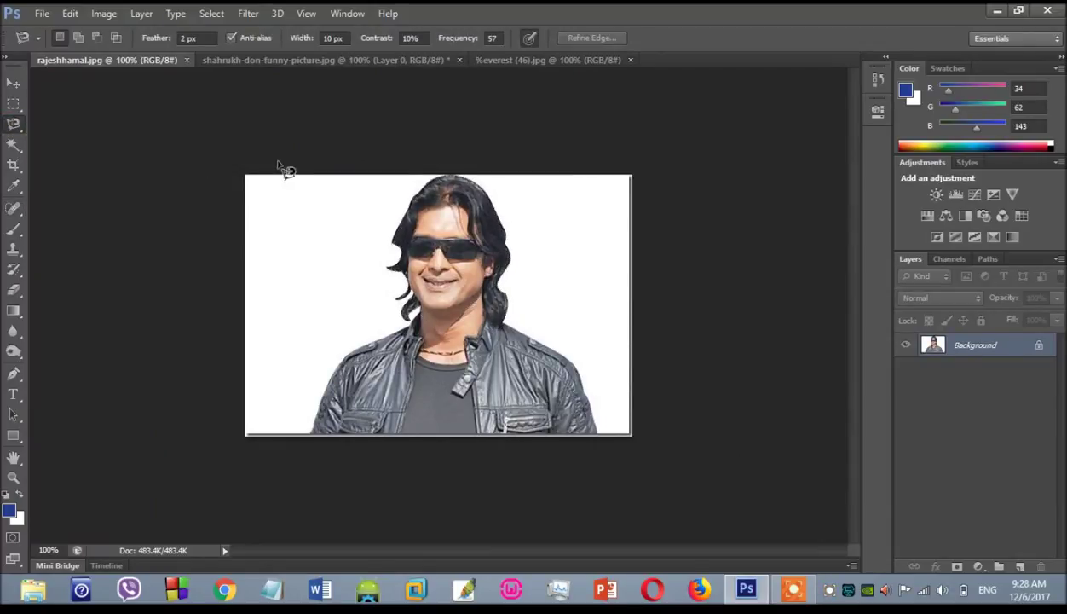
left_click(481, 197)
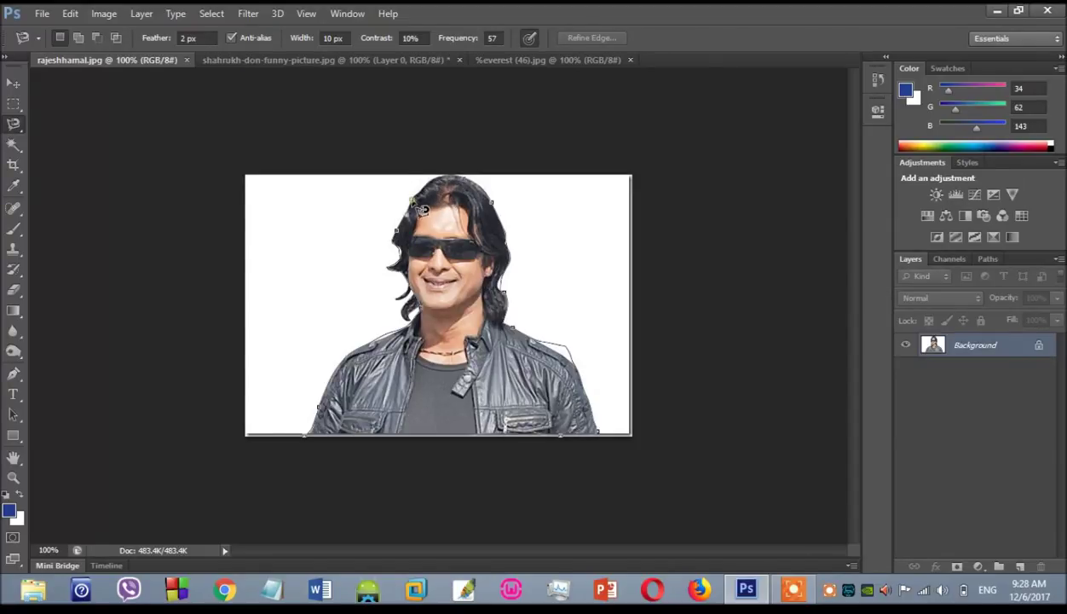
key("Return")
left_click(12, 85)
left_click_drag(466, 262, 664, 367)
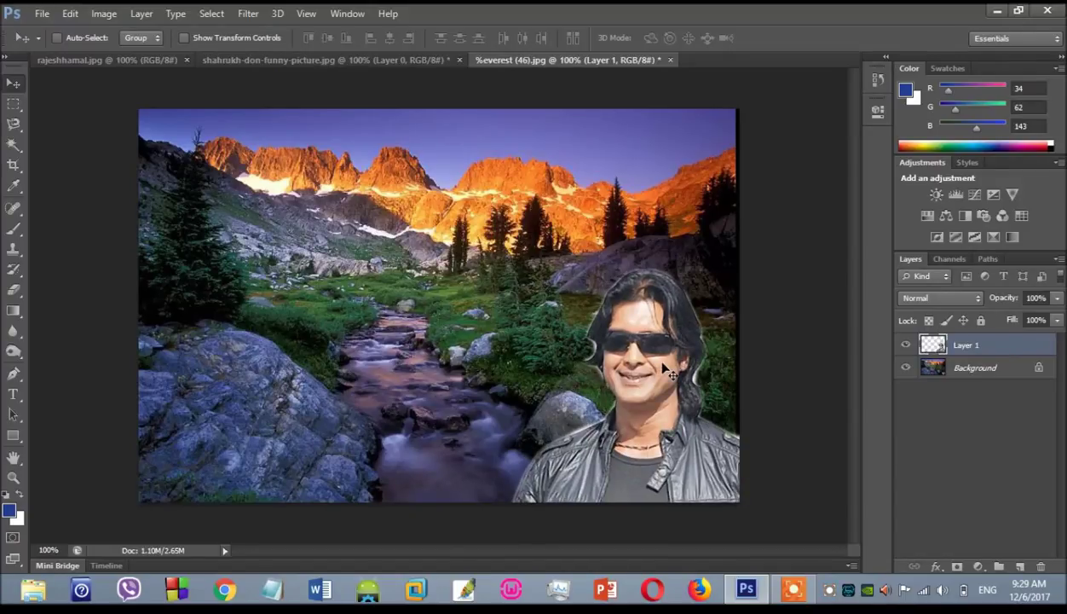
Step: Darken the pasted man with a Curves adjustment of input 117, output 78
key("ctrl+m")
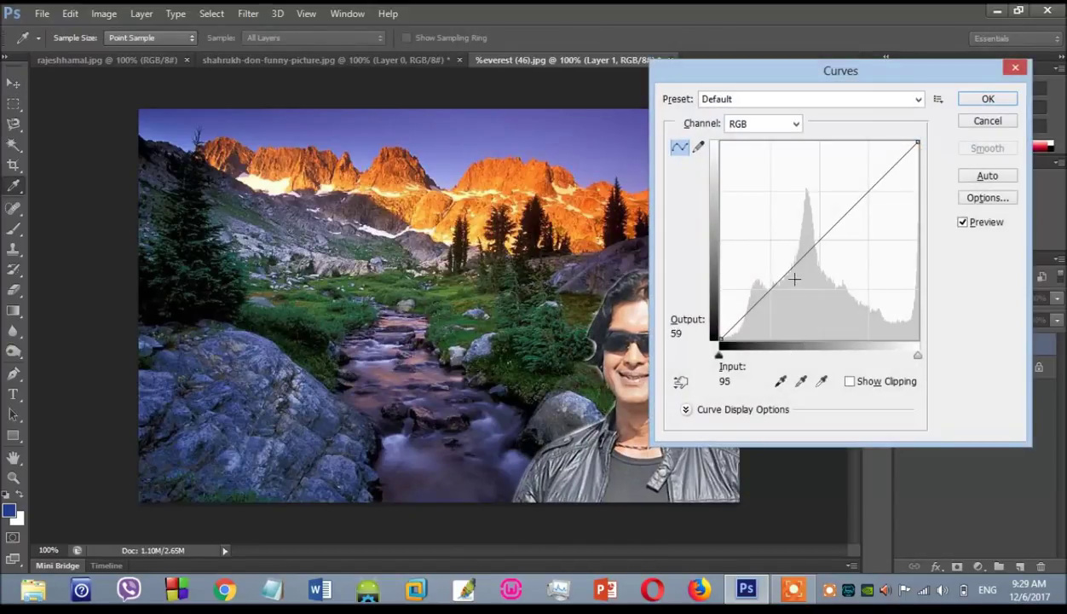
left_click_drag(793, 269, 813, 274)
left_click(984, 100)
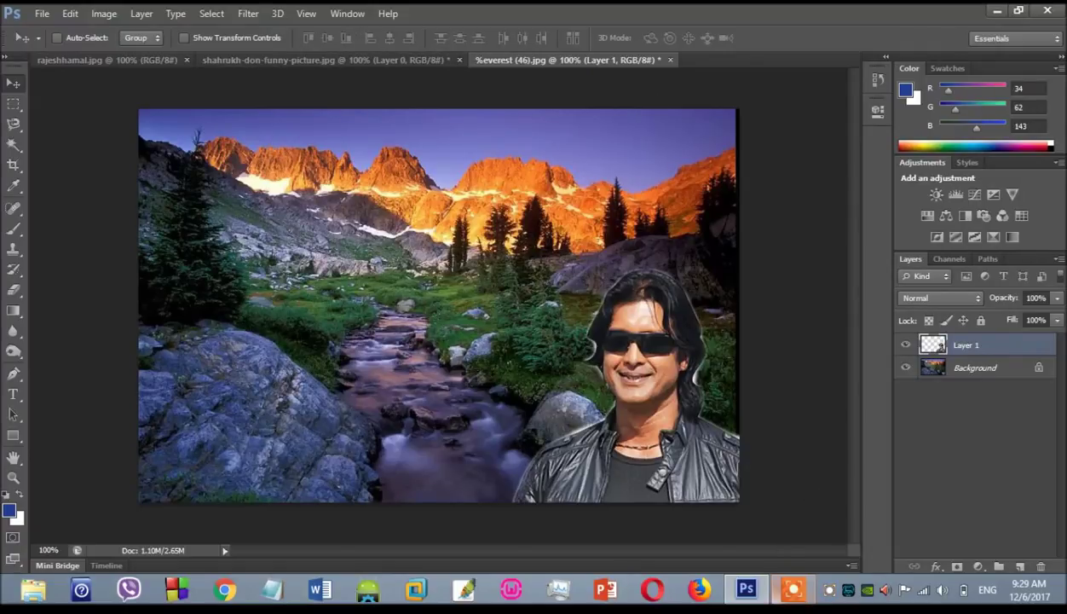
left_click(789, 593)
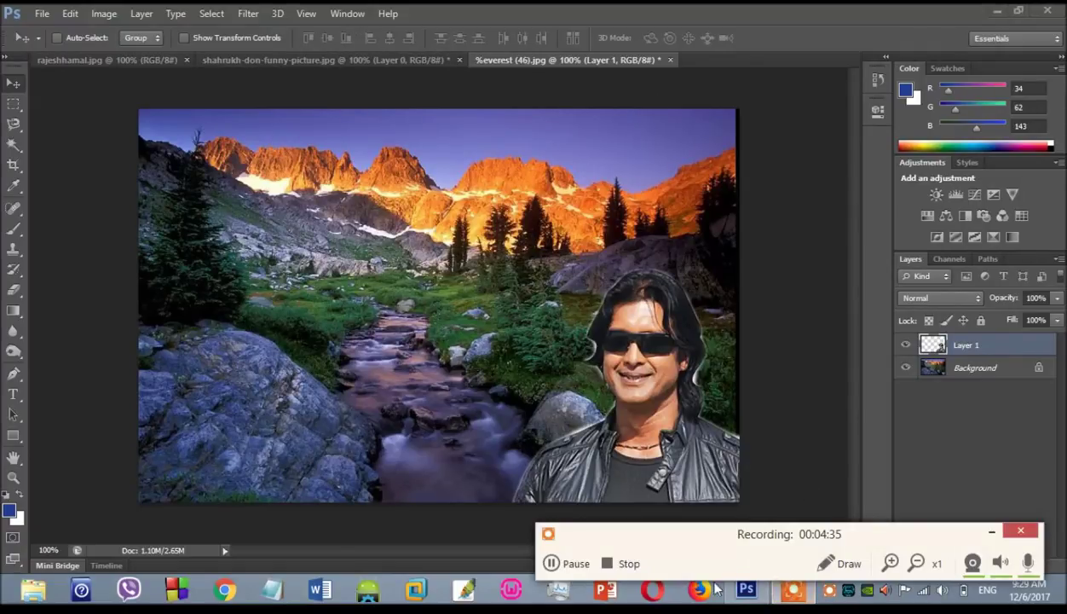
left_click(615, 562)
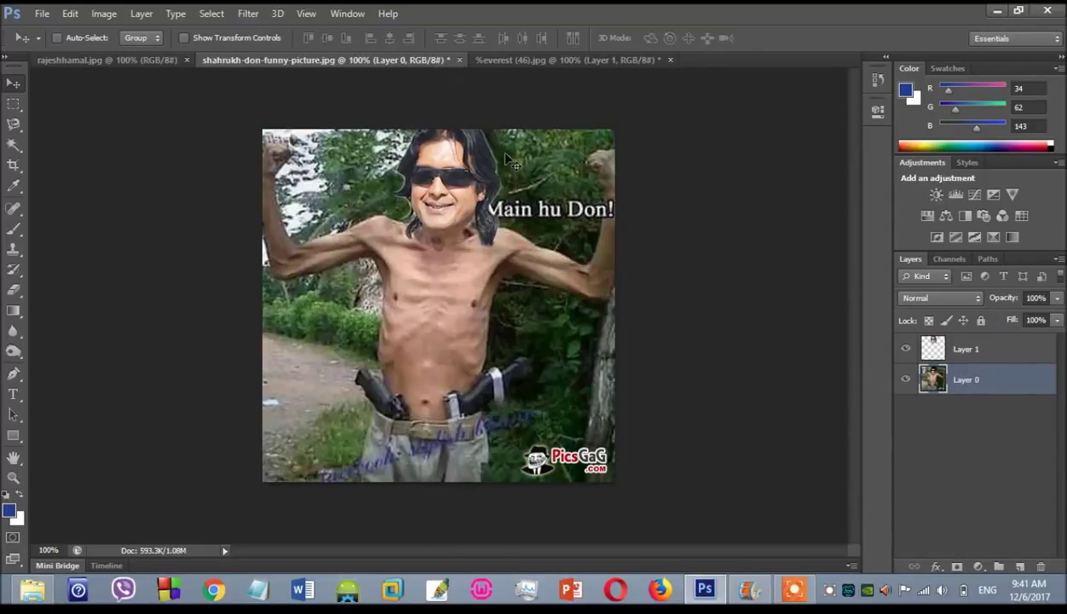
Step: Save the 'Main hu Don!' composite to the Desktop as a JPEG named 'jay'
left_click(43, 15)
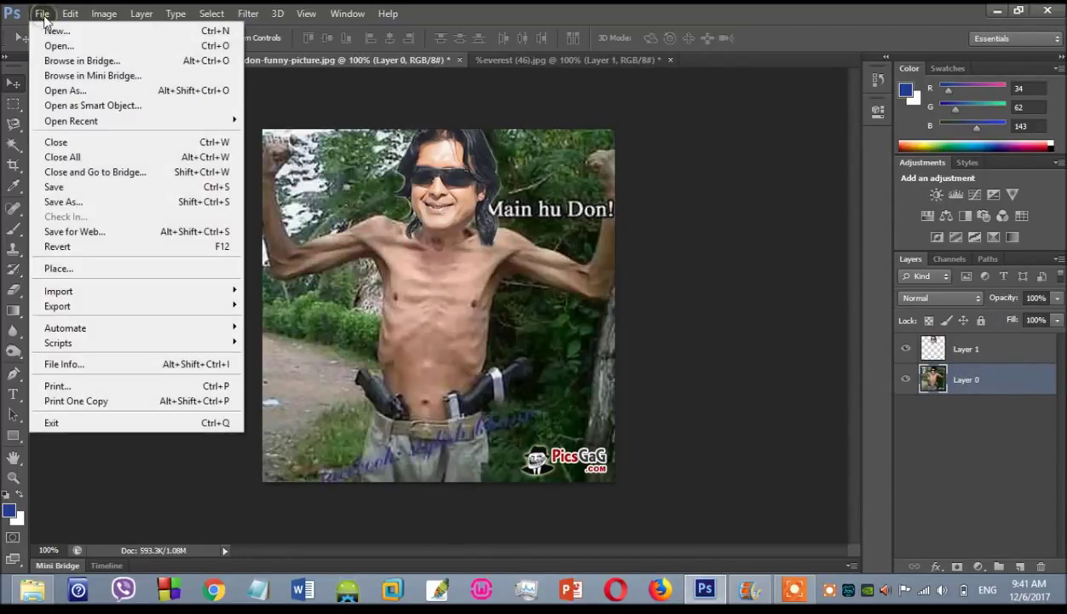
left_click(75, 201)
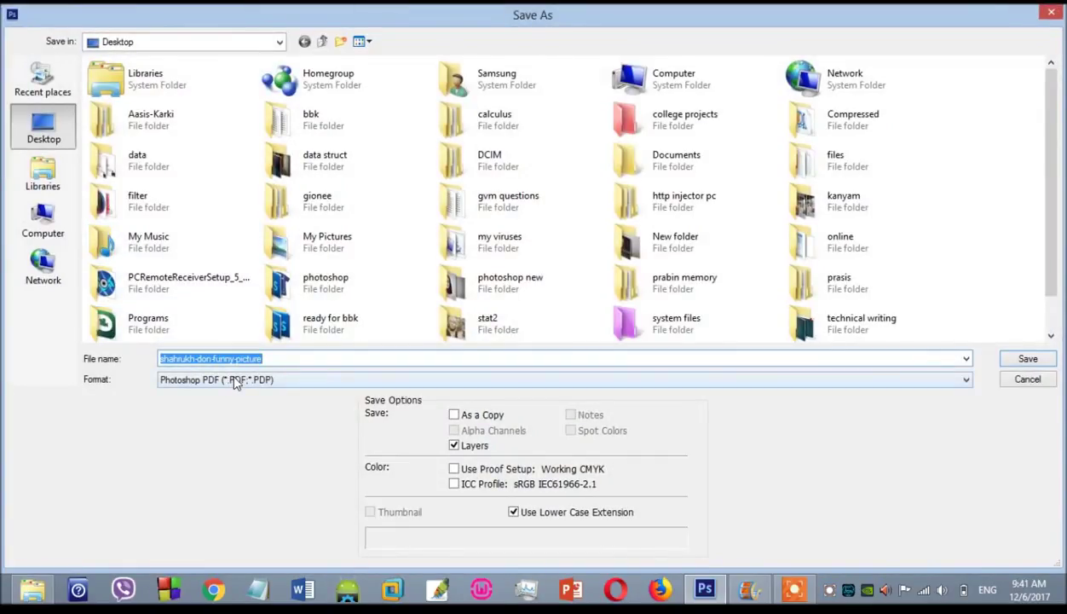
left_click(236, 381)
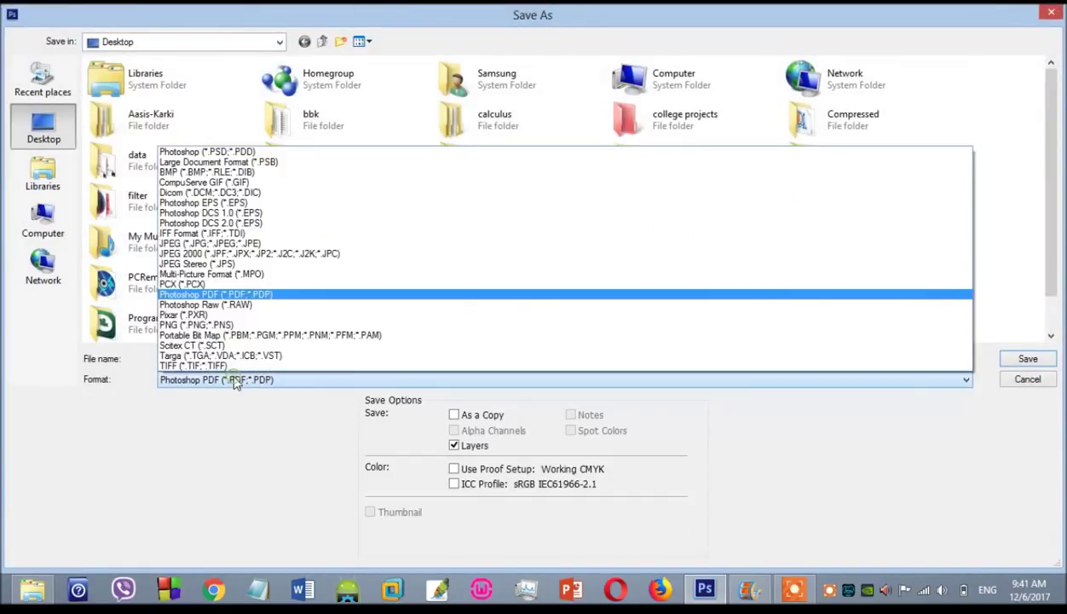
left_click(271, 245)
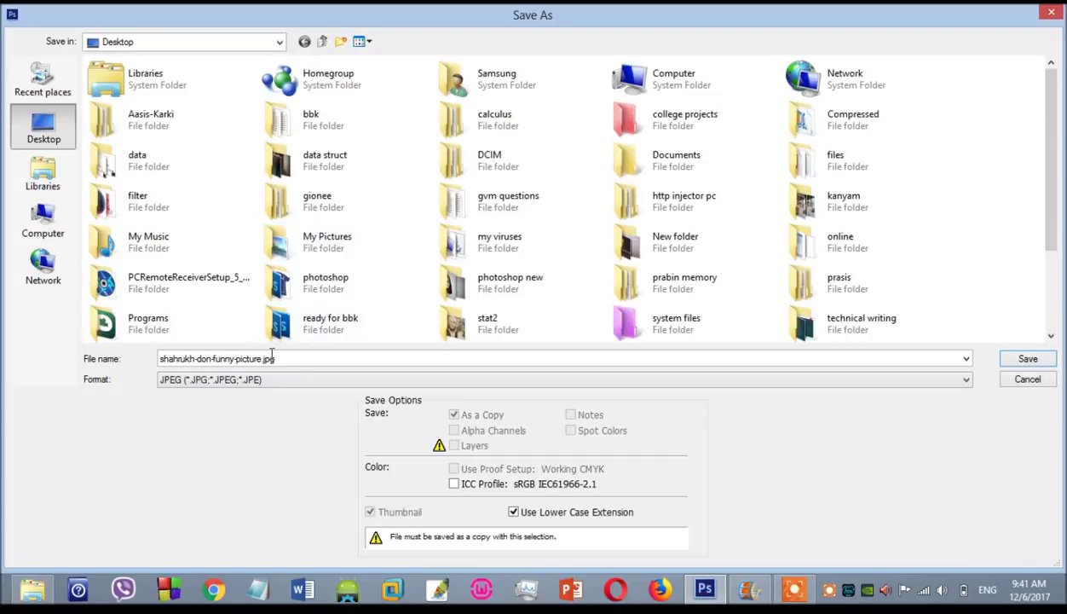
double_click(298, 358)
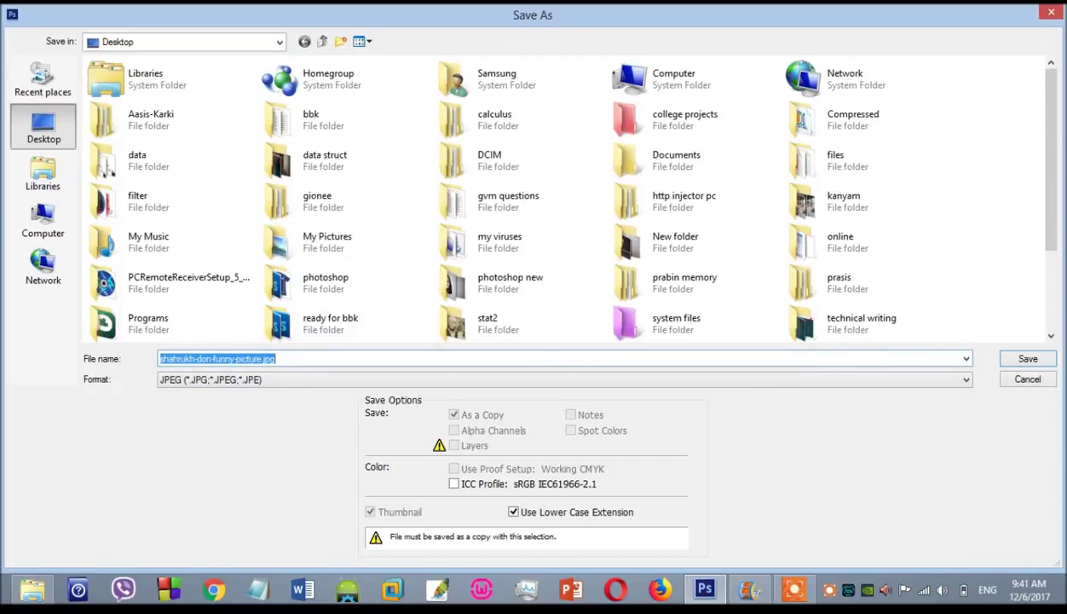
type("jay mr")
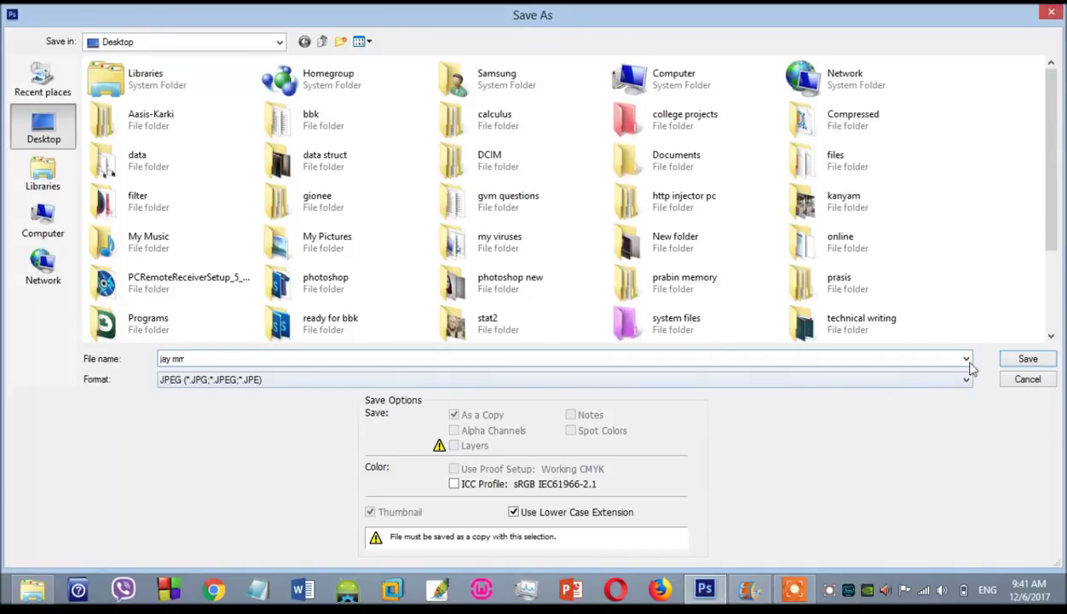
left_click(1023, 360)
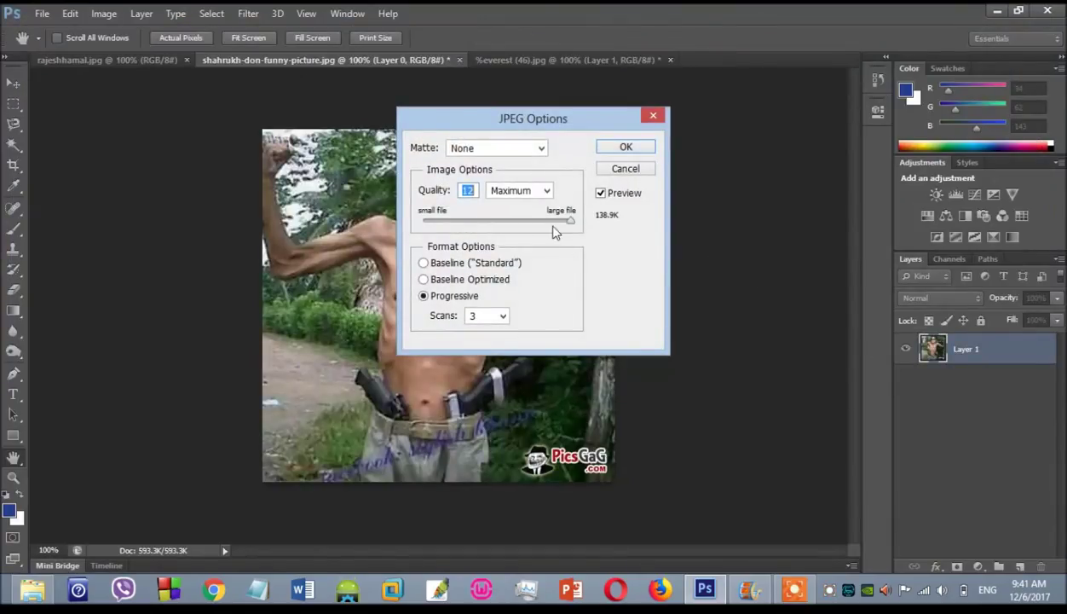